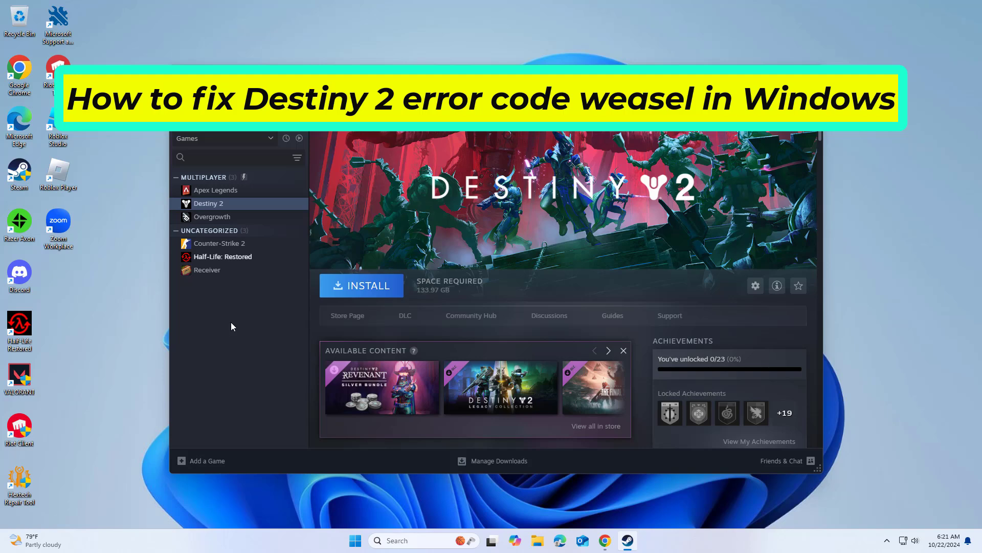
Verify the integrity of Destiny 2's installed files until all 1547 pass, then close Properties
right_click(206, 204)
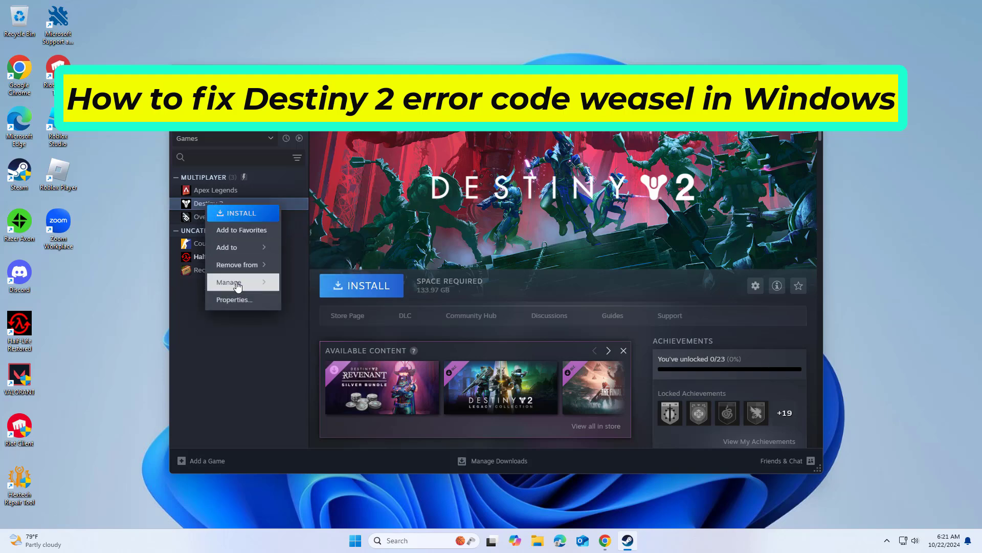
click(263, 303)
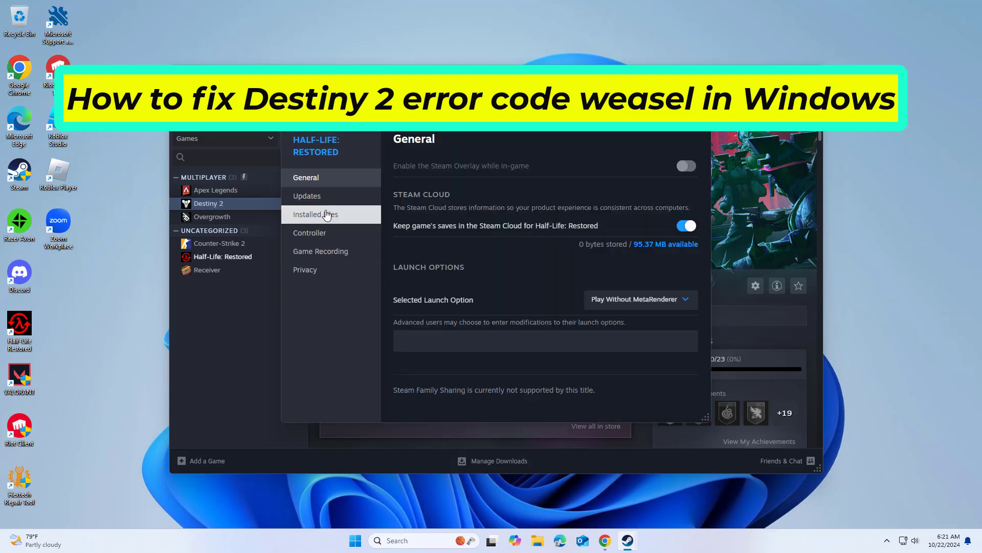
click(327, 213)
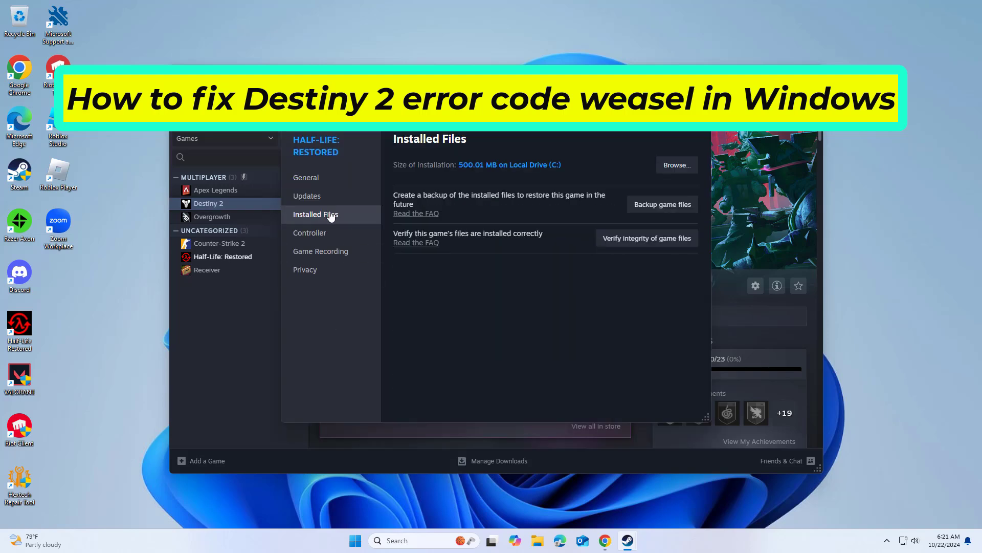
click(646, 239)
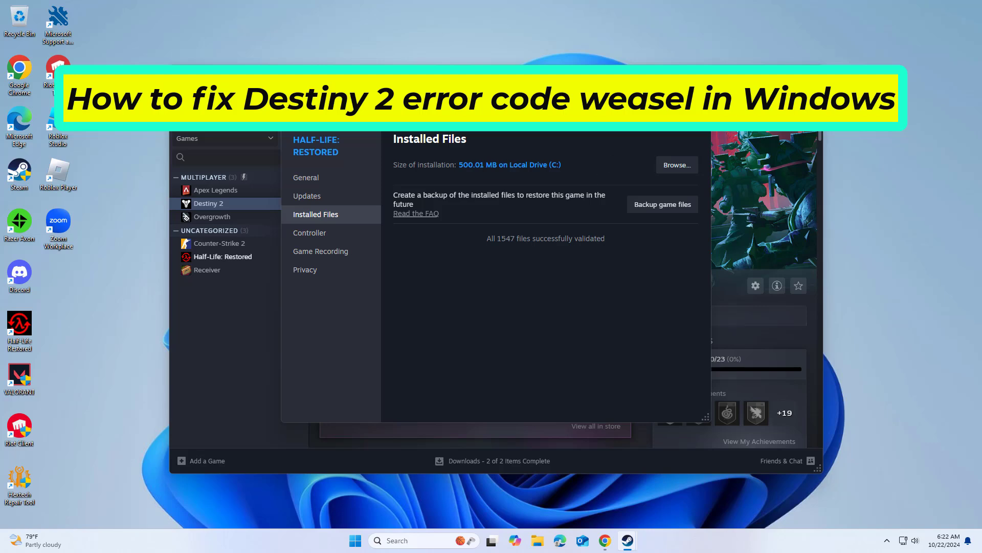
key(Escape)
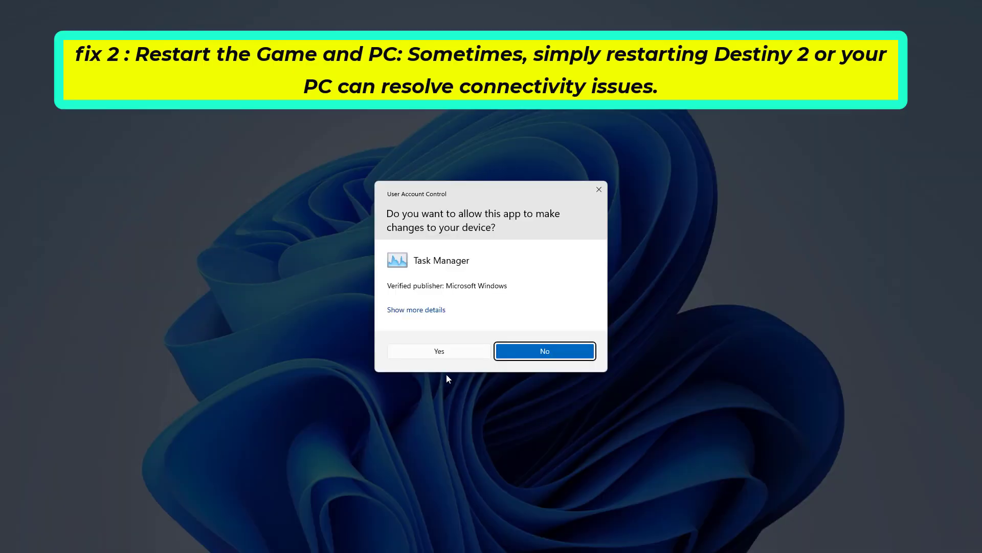
Allow Task Manager's permission prompt and end the Steam (32 bit) process
click(438, 351)
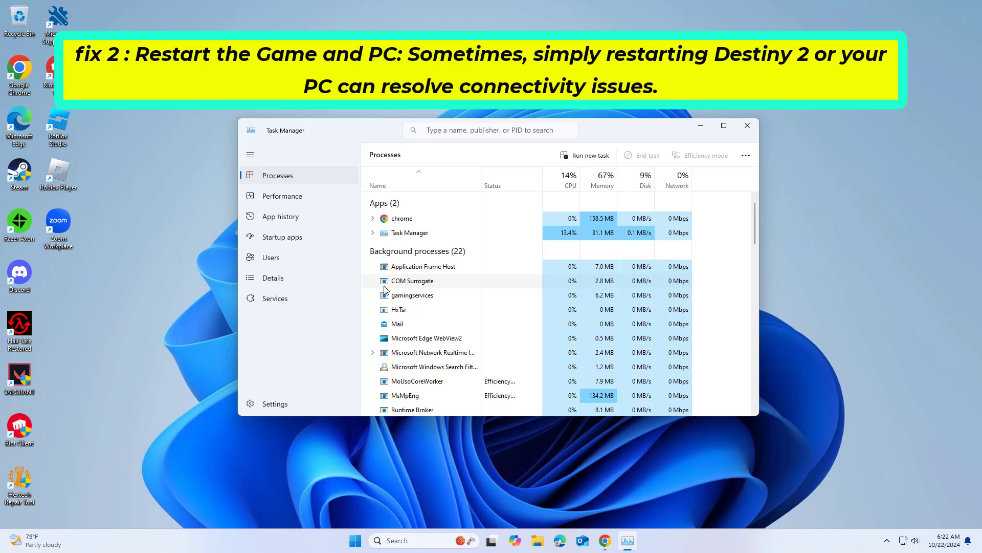
scroll(384, 293, down, 3)
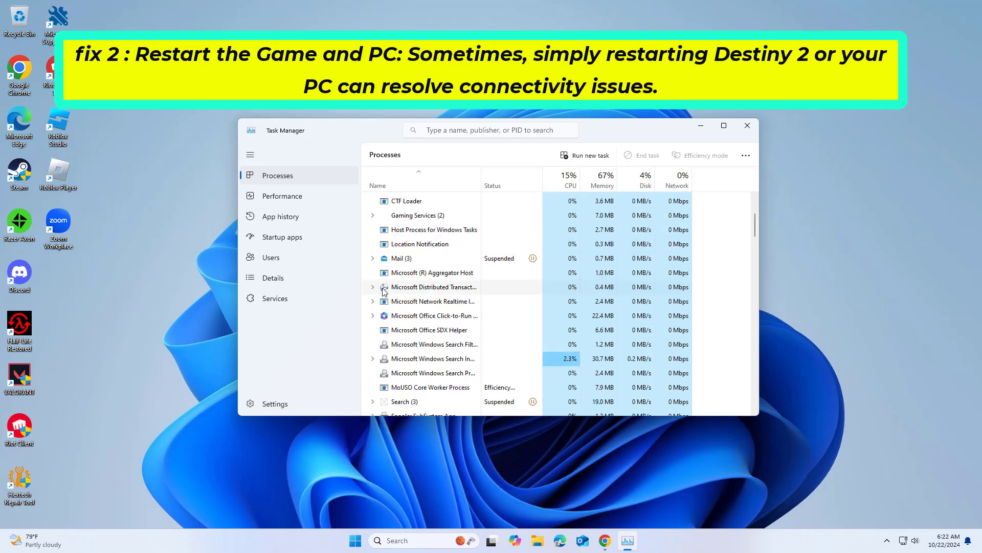
scroll(386, 295, up, 3)
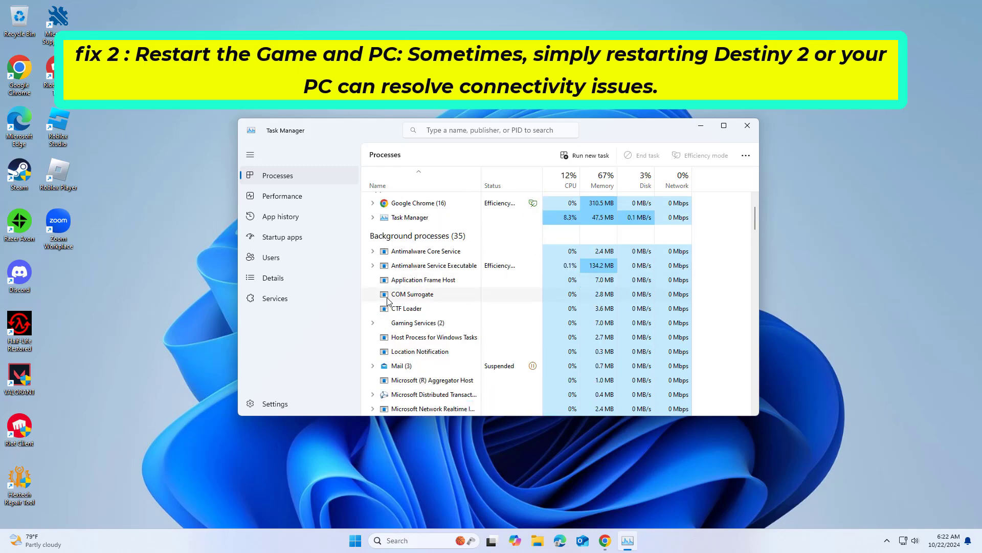
scroll(388, 302, down, 5)
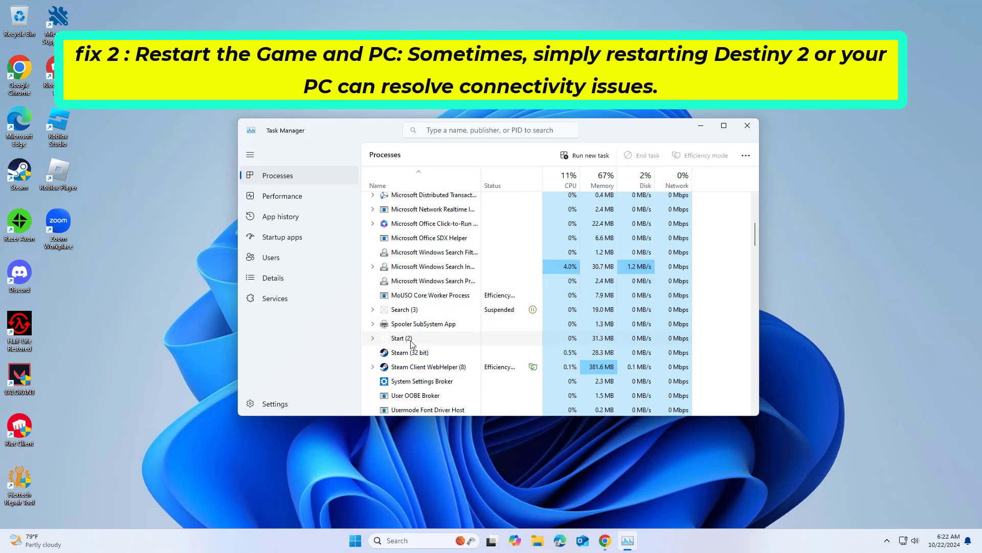
right_click(416, 353)
click(445, 359)
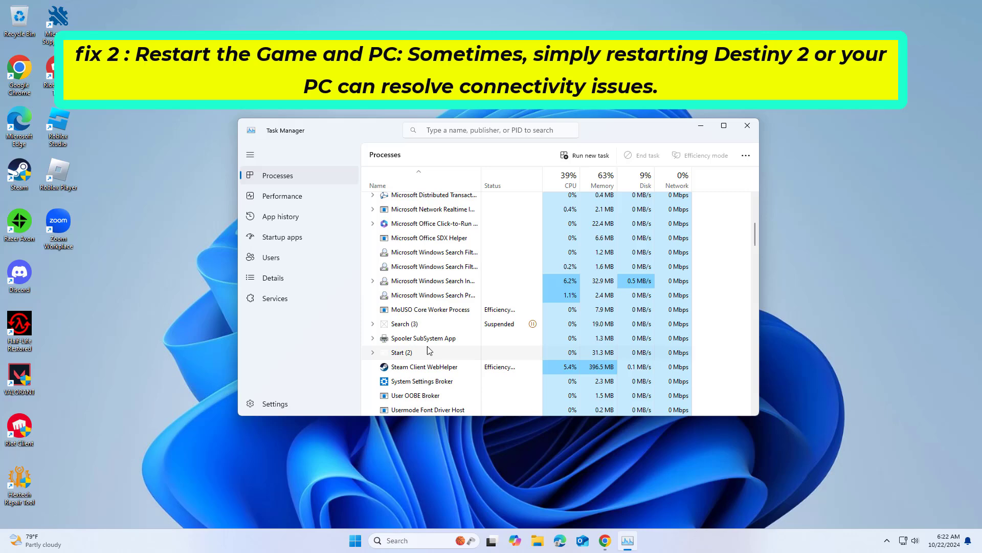
Close Task Manager and bring up the Start menu power options showing Restart
scroll(427, 347, down, 3)
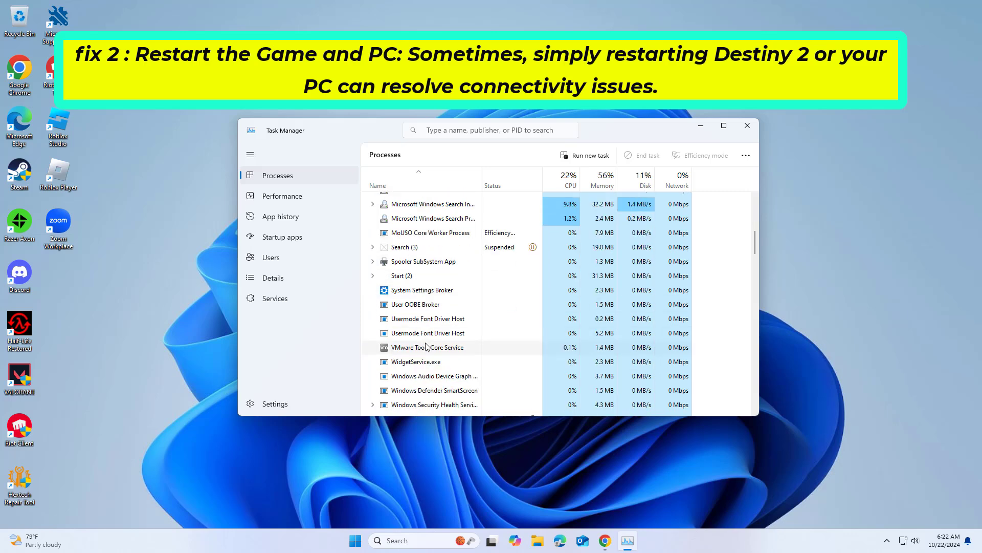
scroll(425, 343, down, 4)
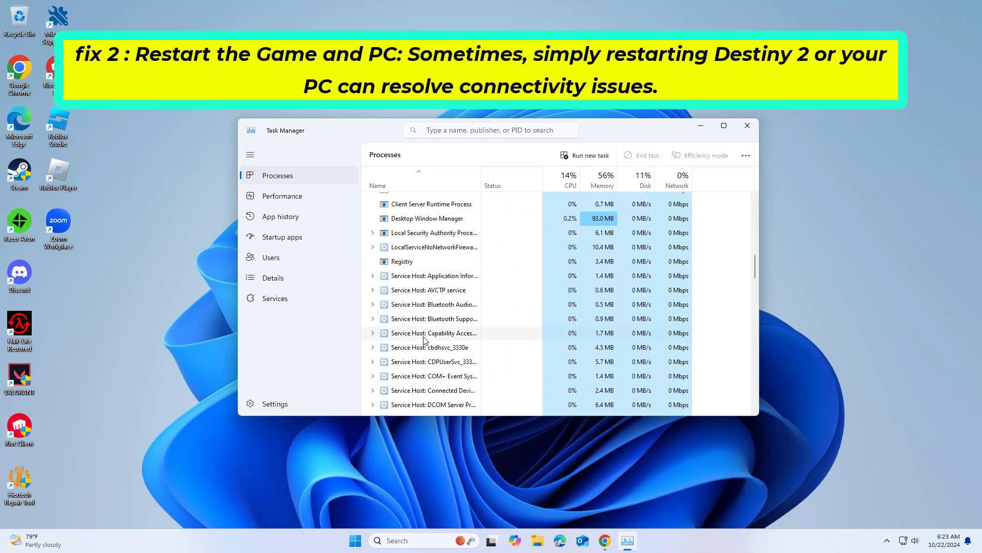
scroll(424, 340, up, 3)
scroll(424, 340, up, 12)
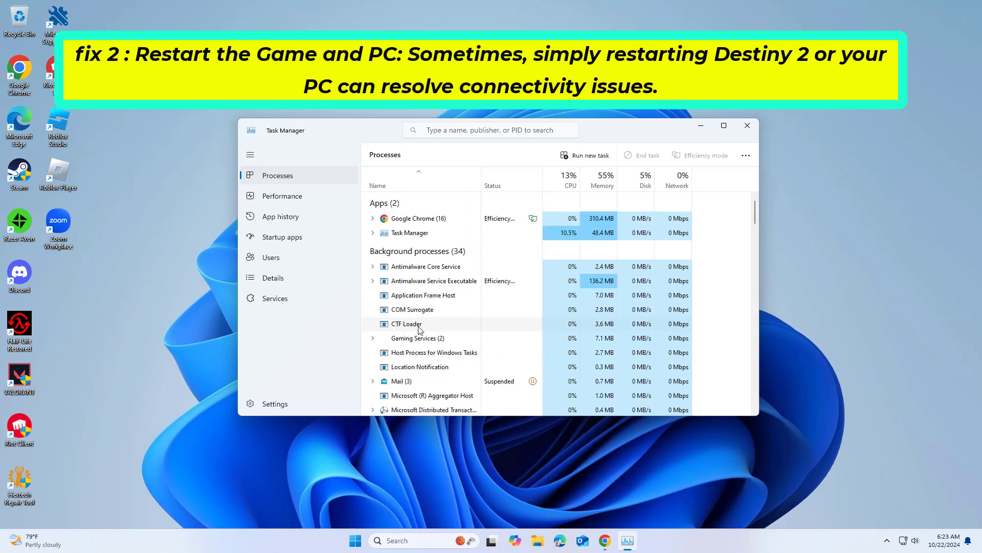
click(747, 125)
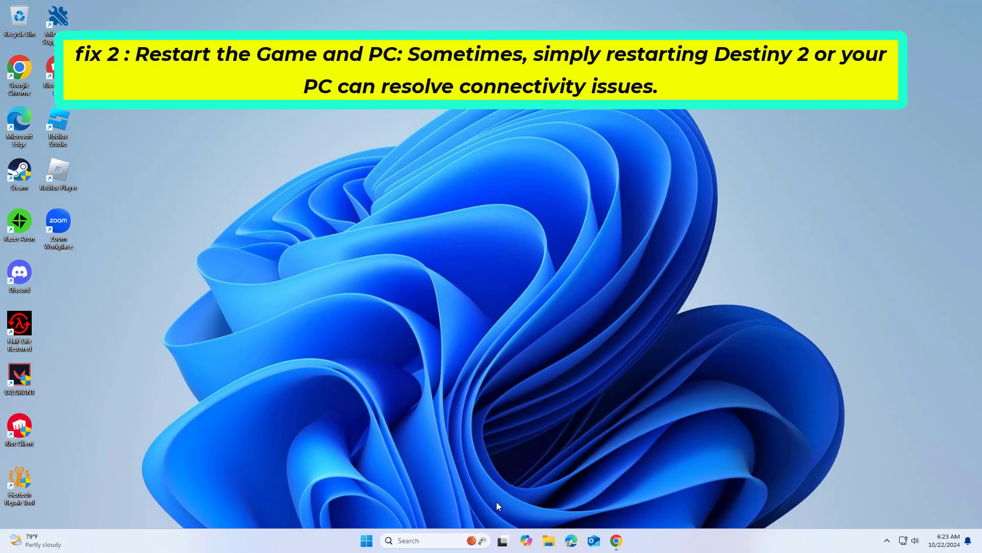
click(366, 540)
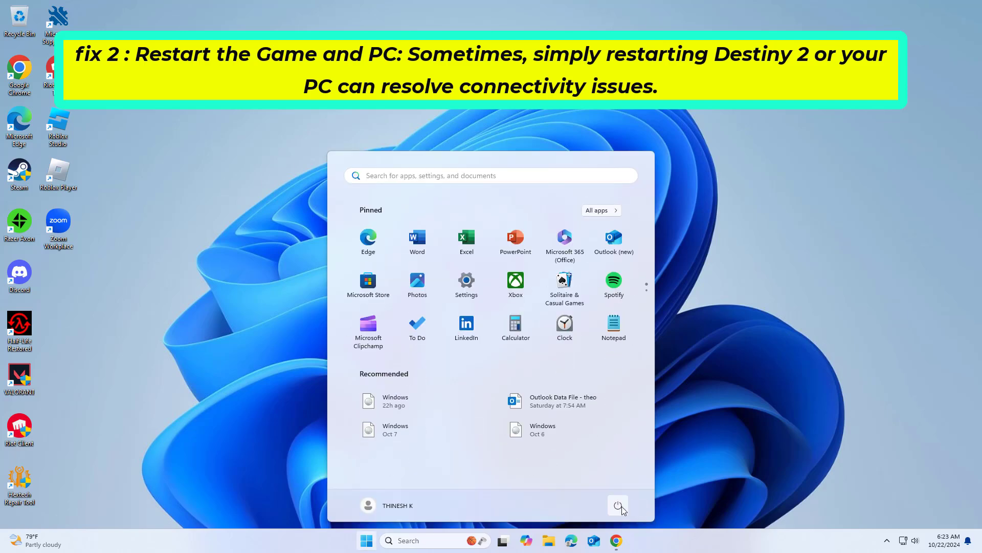
click(620, 505)
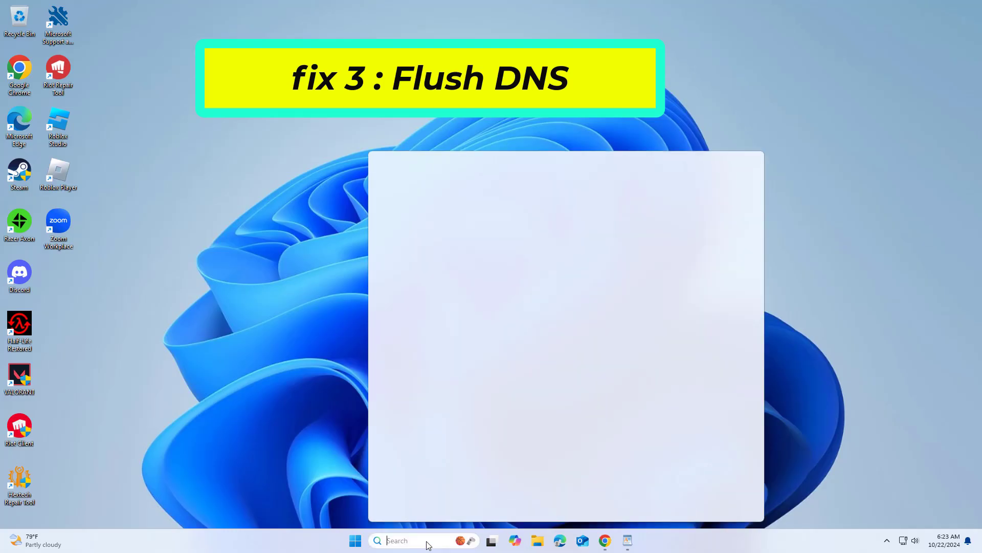
Search for 'cmd' and run Command Prompt as administrator, accepting the UAC prompt
text(cmd)
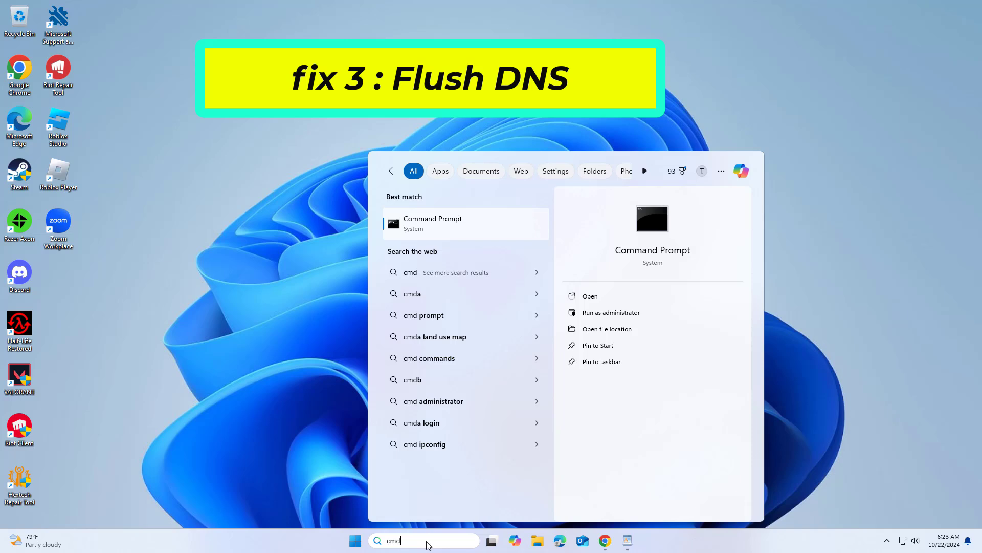
right_click(434, 222)
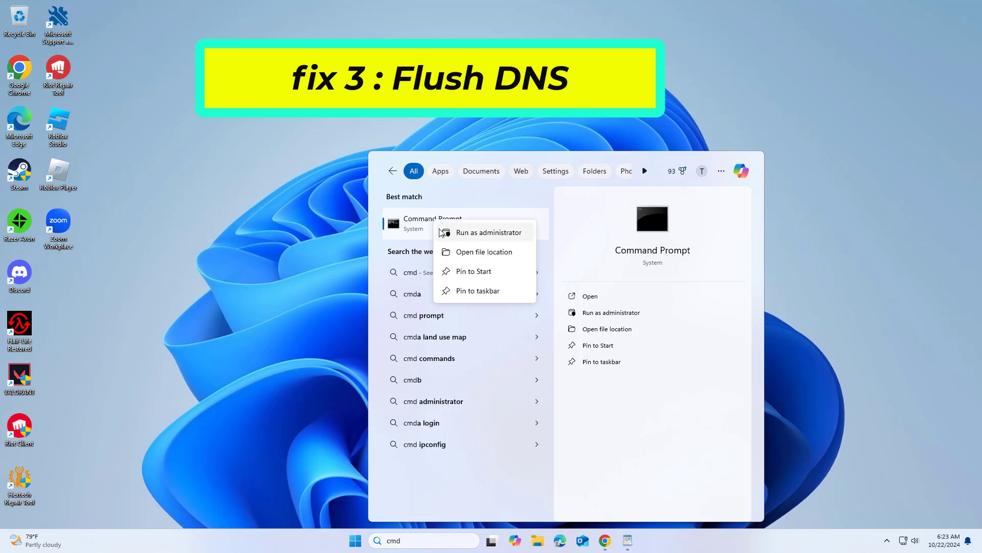
click(468, 238)
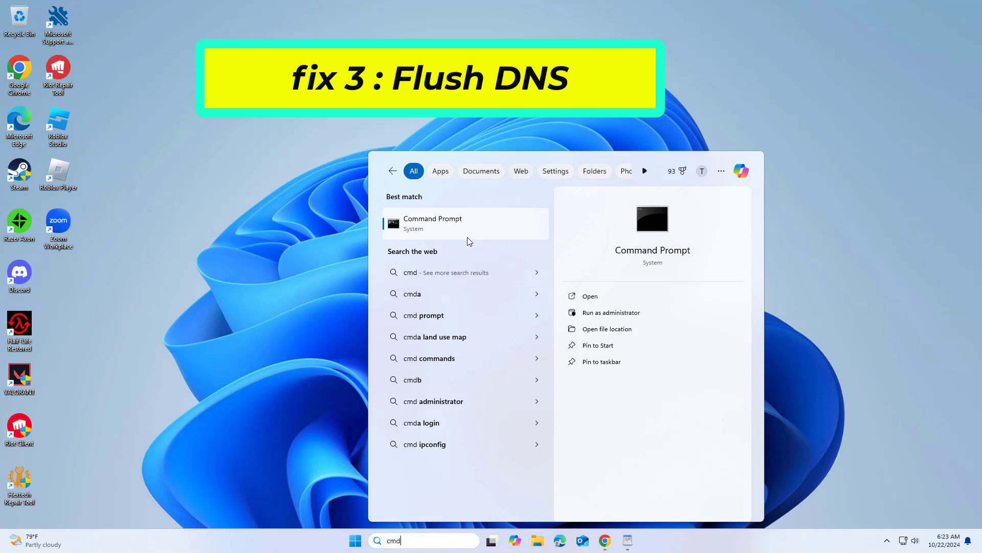
key(alt+y)
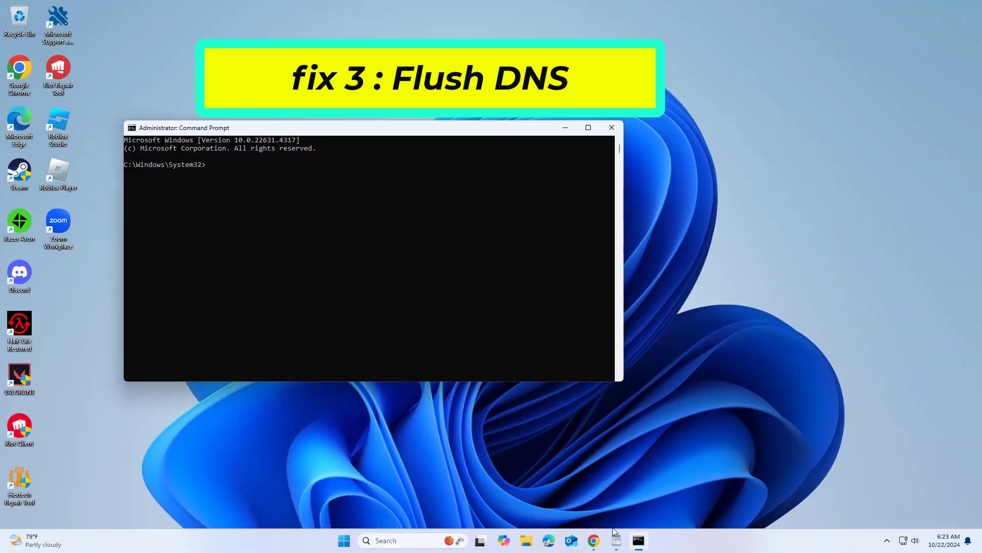
Copy 'ipconfig /flushdns' from the WordPad notes into Command Prompt and run it
click(616, 540)
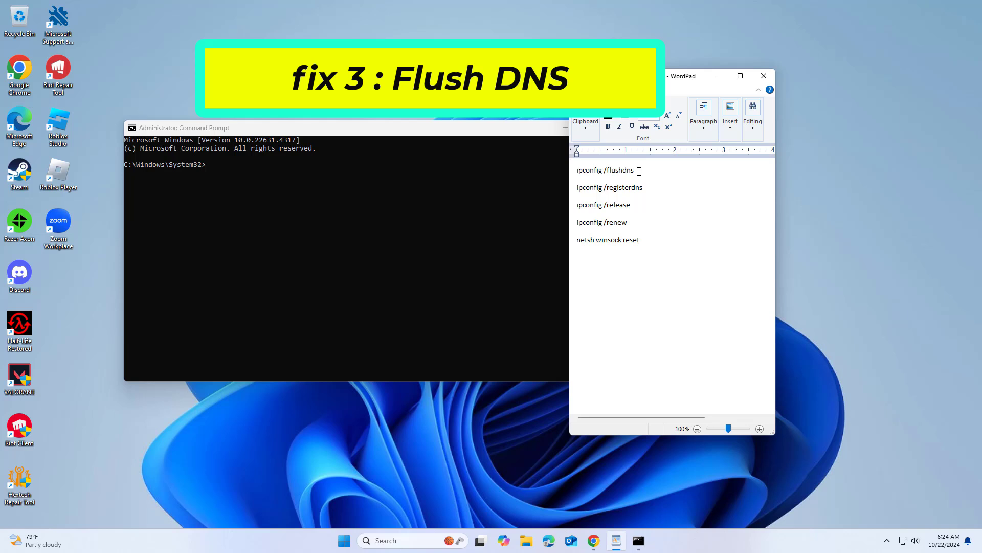
drag(639, 171, 577, 171)
right_click(590, 174)
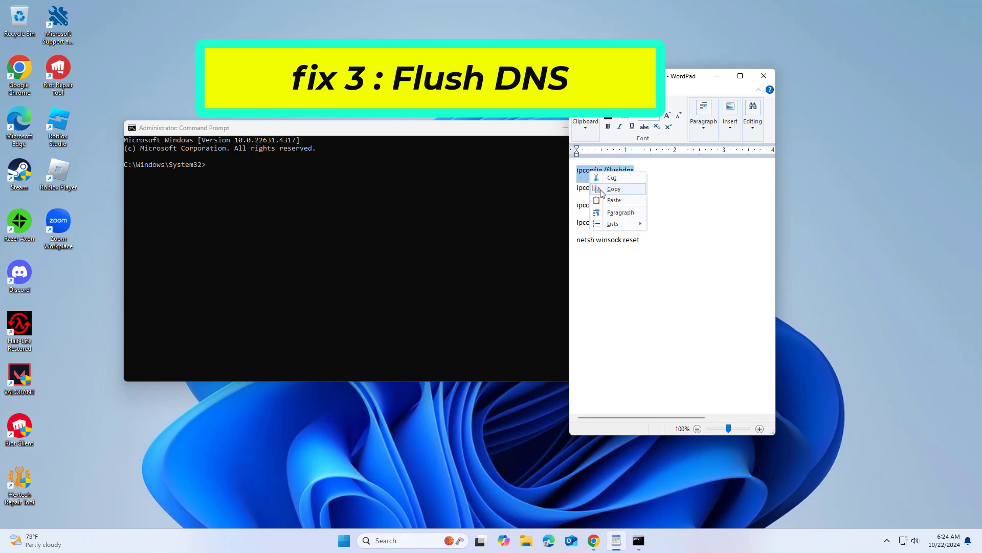
click(613, 189)
click(478, 132)
right_click(477, 132)
mouse_move(513, 212)
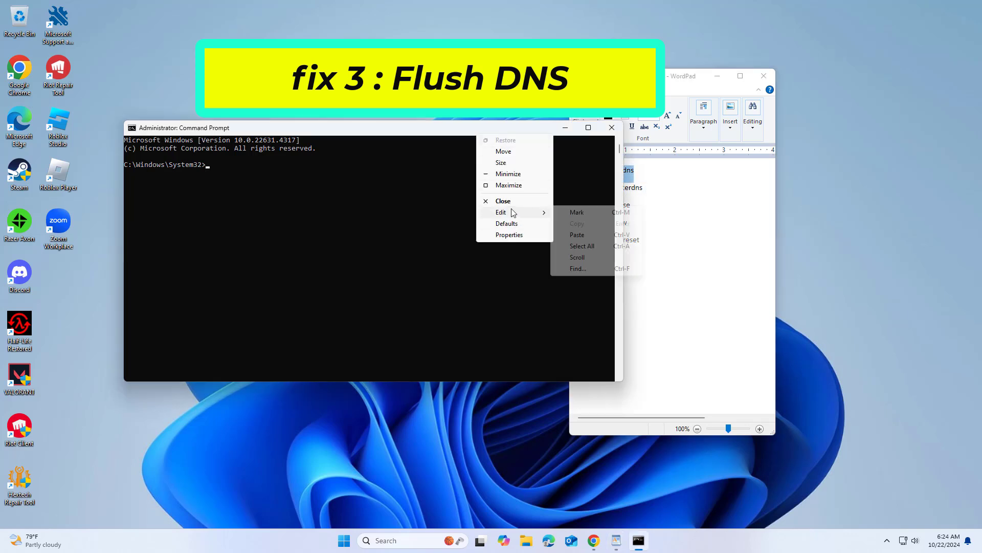
click(578, 235)
key(Return)
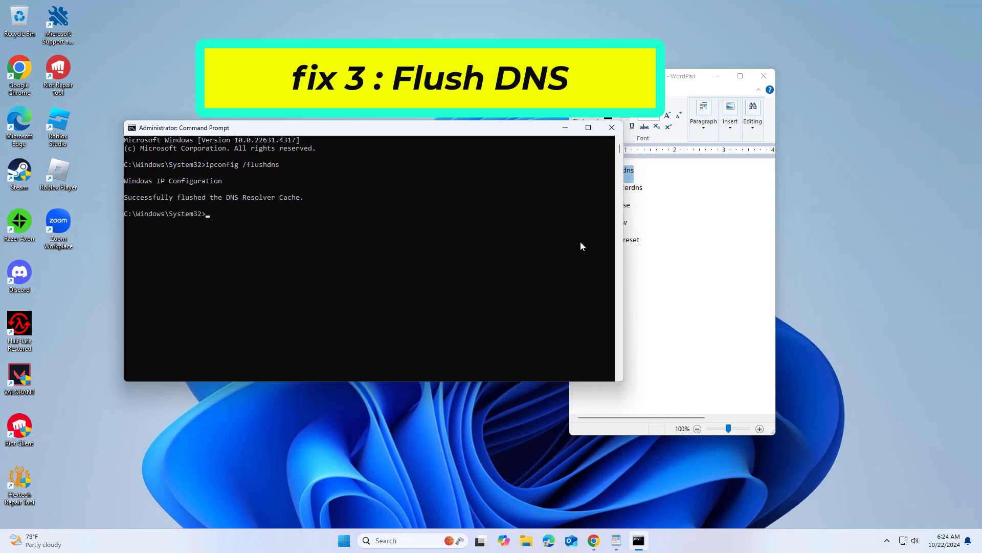
Copy and run 'ipconfig /registerdns' in Command Prompt
key(alt+Tab)
drag(644, 187, 550, 196)
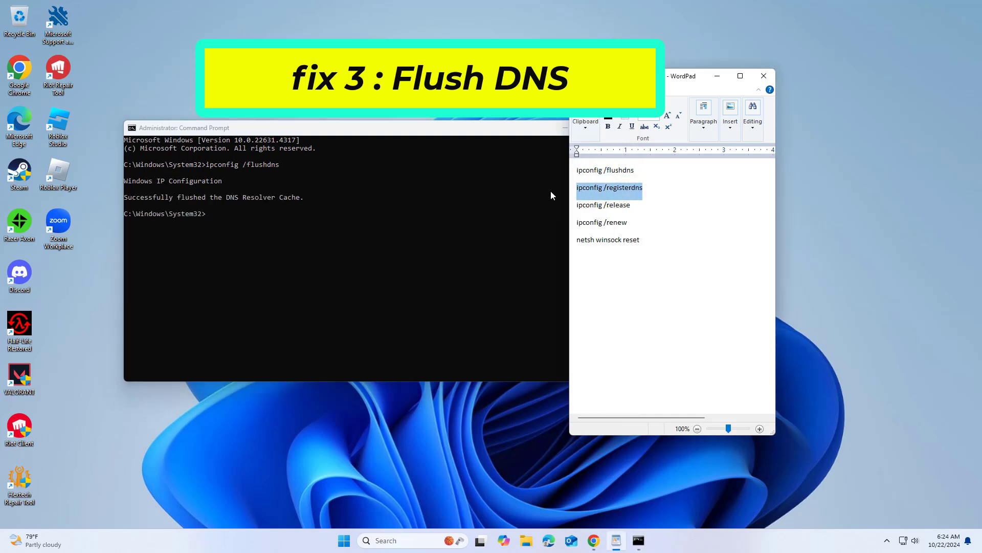
right_click(583, 193)
click(599, 210)
right_click(515, 133)
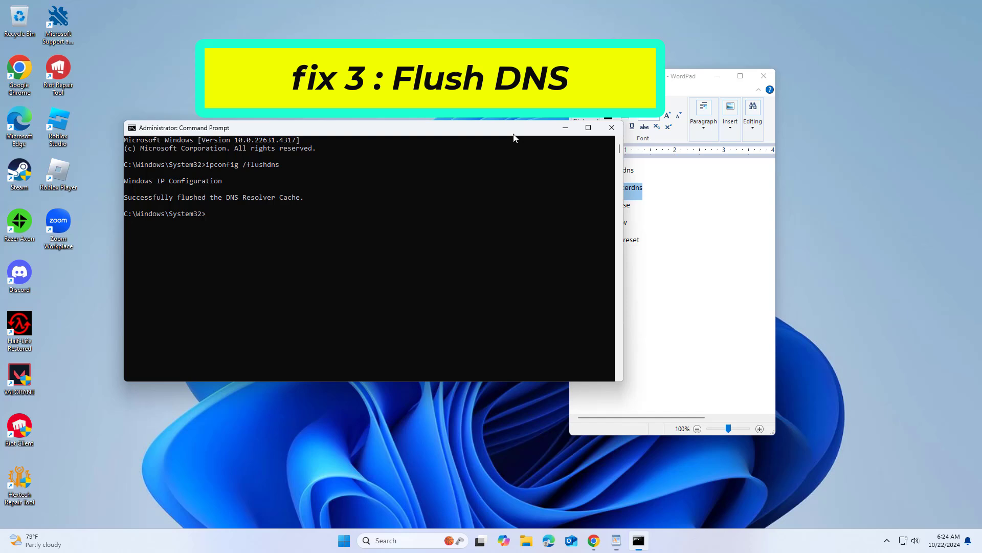
mouse_move(543, 212)
click(629, 236)
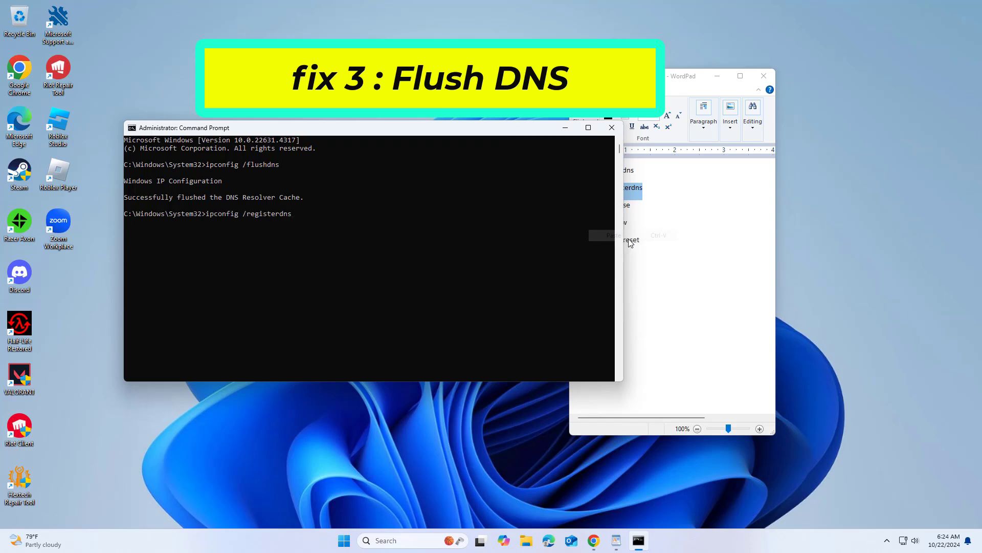
key(Return)
Copy and run 'ipconfig /release' in Command Prompt
click(688, 251)
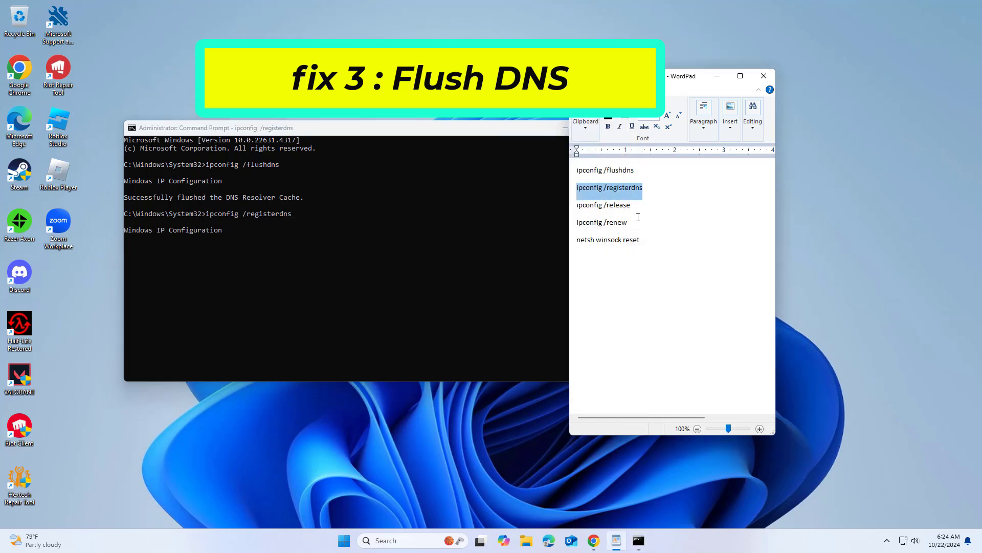
drag(638, 205, 577, 206)
right_click(591, 211)
click(611, 228)
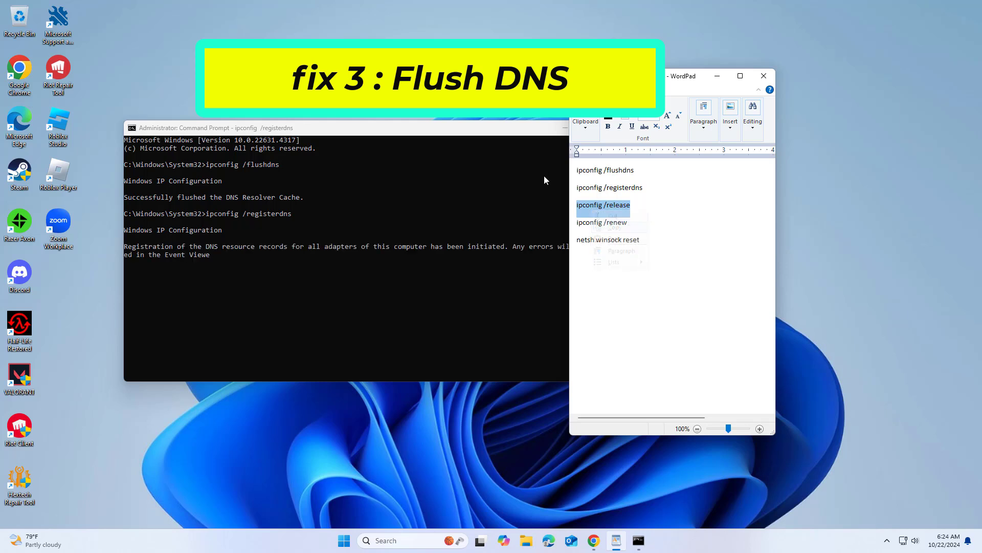
right_click(508, 128)
mouse_move(548, 205)
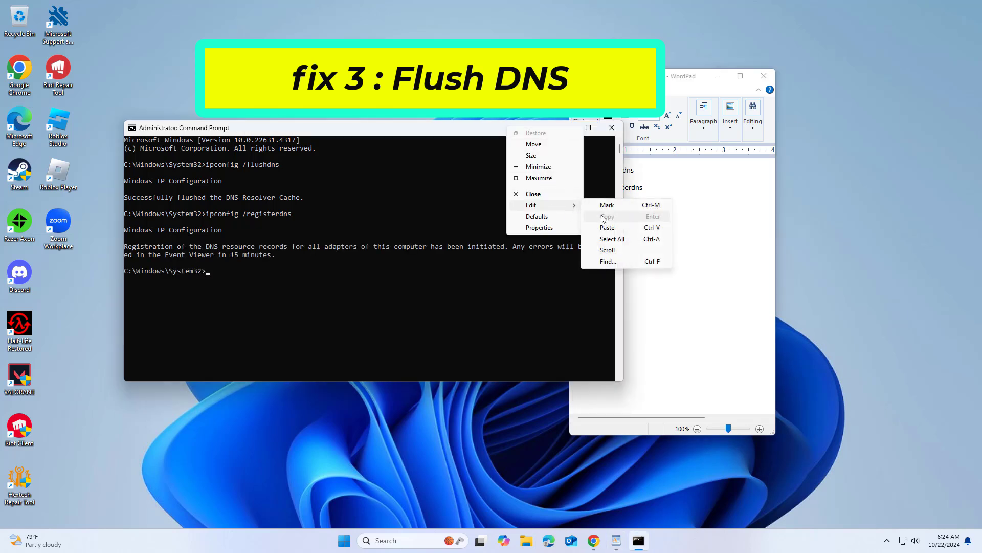
click(609, 228)
key(Return)
Copy and run 'ipconfig /renew' in Command Prompt
click(667, 255)
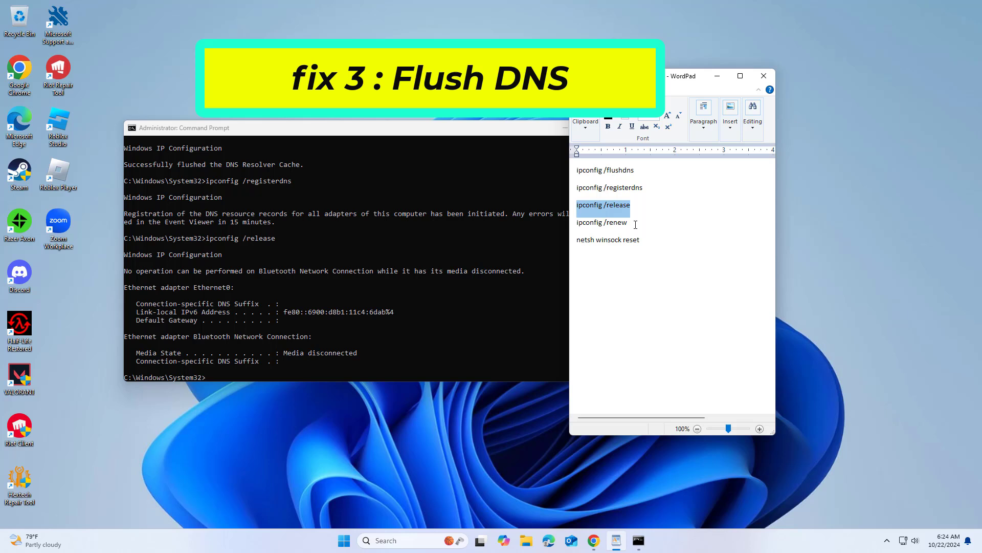
drag(628, 222, 577, 223)
right_click(606, 227)
click(629, 243)
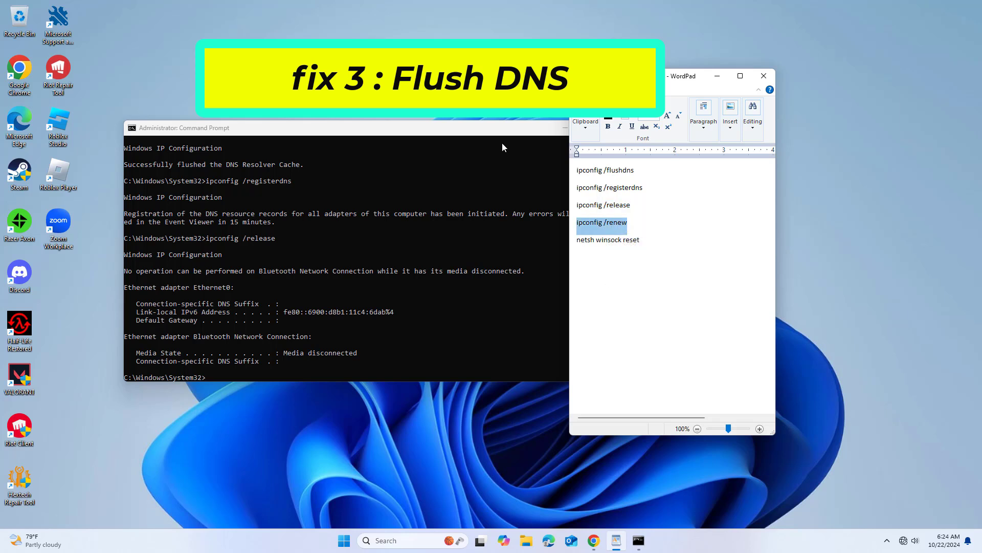
right_click(498, 135)
mouse_move(534, 211)
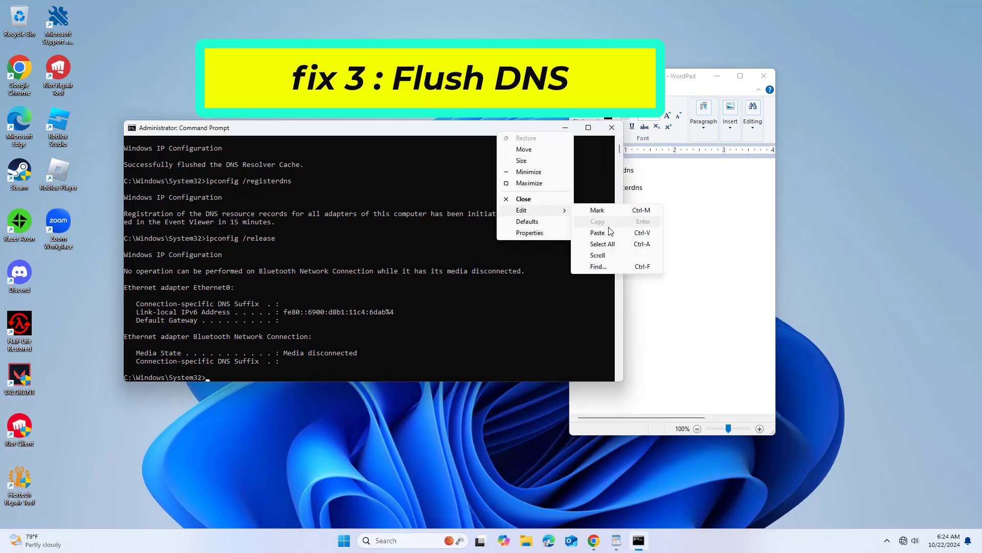
click(609, 234)
Copy 'netsh winsock reset' from the notes and paste it into Command Prompt
click(685, 251)
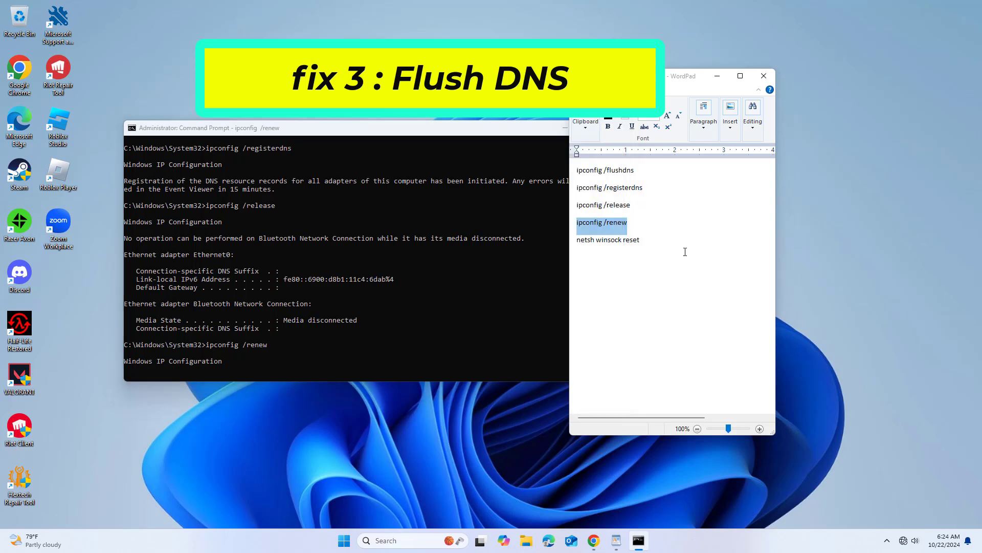
click(640, 240)
triple_click(598, 242)
right_click(597, 242)
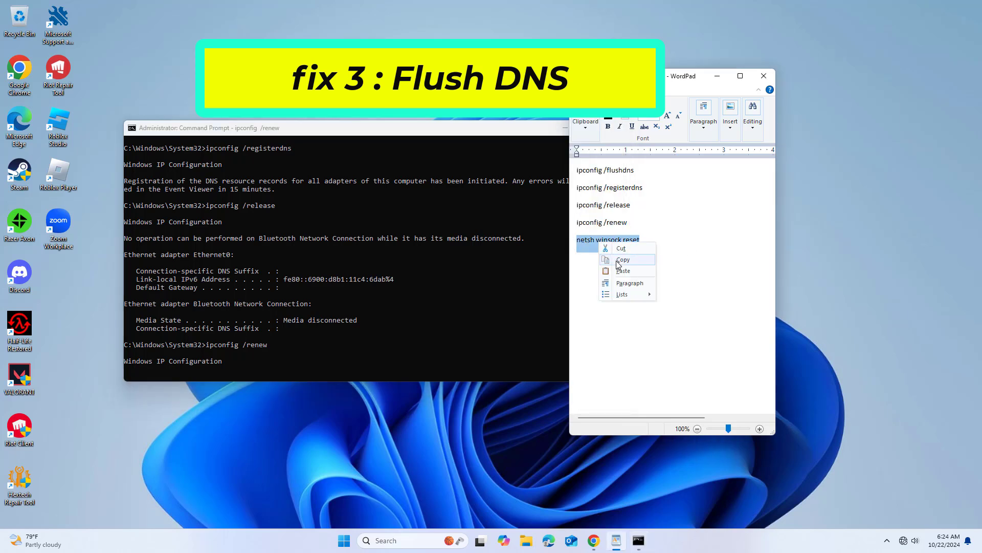
click(619, 262)
right_click(500, 132)
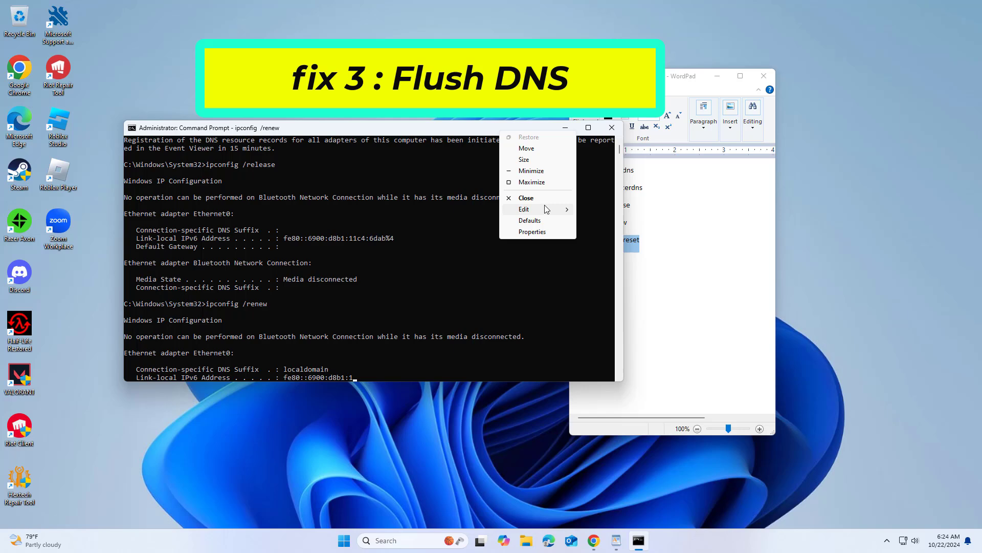
mouse_move(543, 210)
click(604, 232)
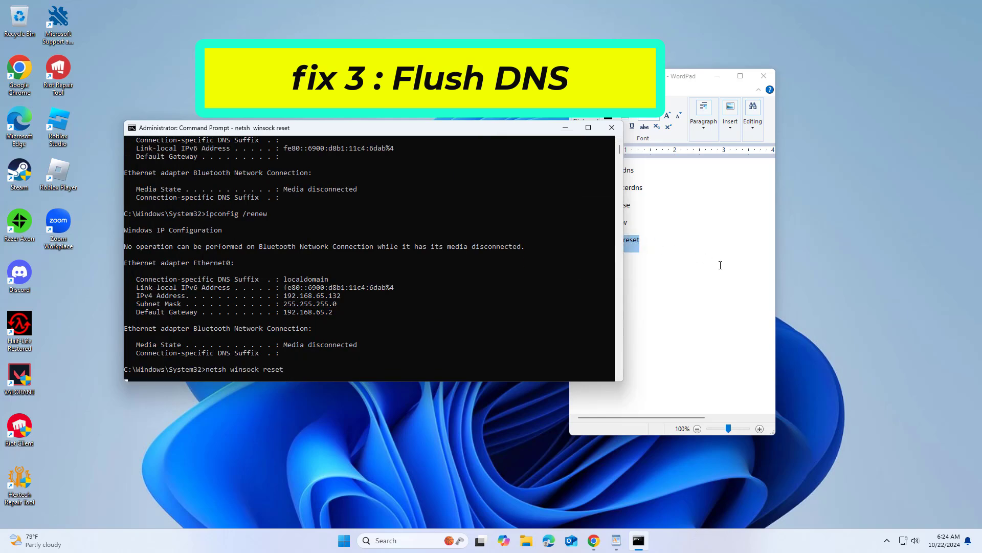
Close Command Prompt, close WordPad without saving, and show the Start menu restart options
click(613, 132)
click(763, 75)
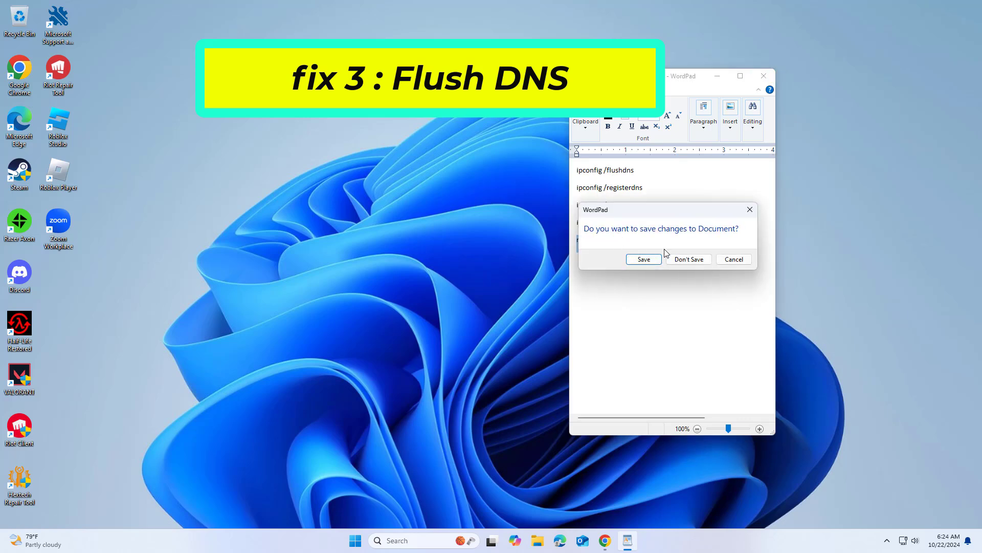
click(690, 258)
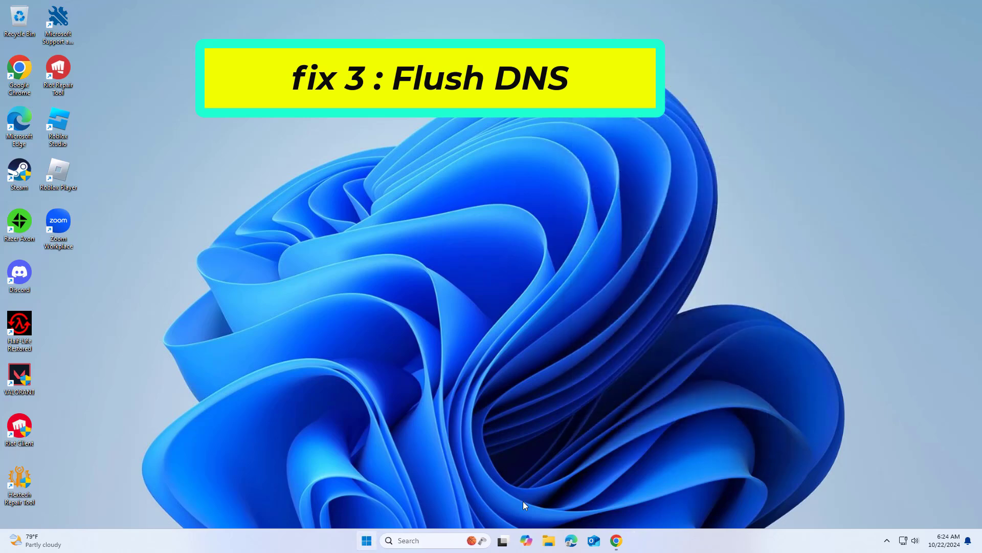
key(super)
click(617, 504)
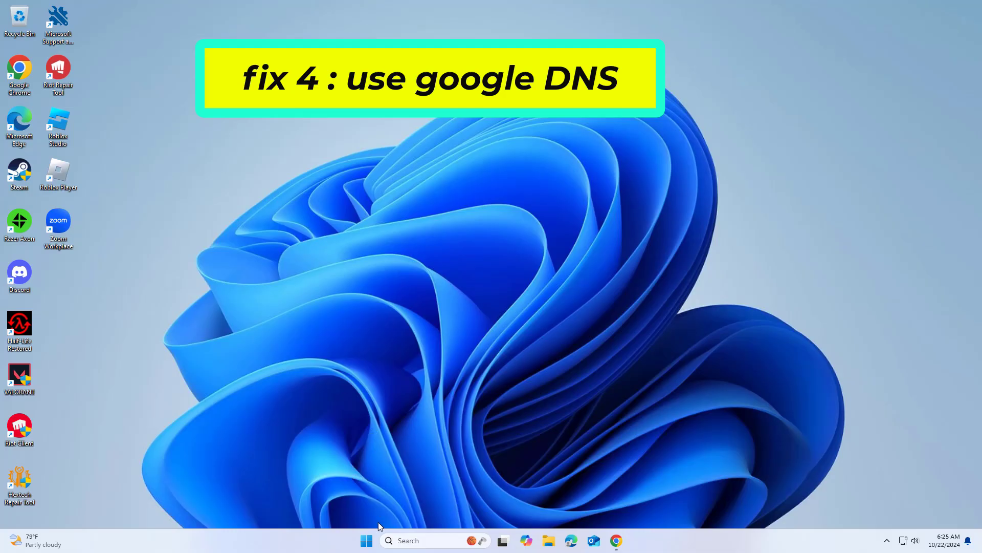
Open Network Connections, select Ethernet, and scroll to its DNS server assignment (Automatic DHCP)
right_click(365, 540)
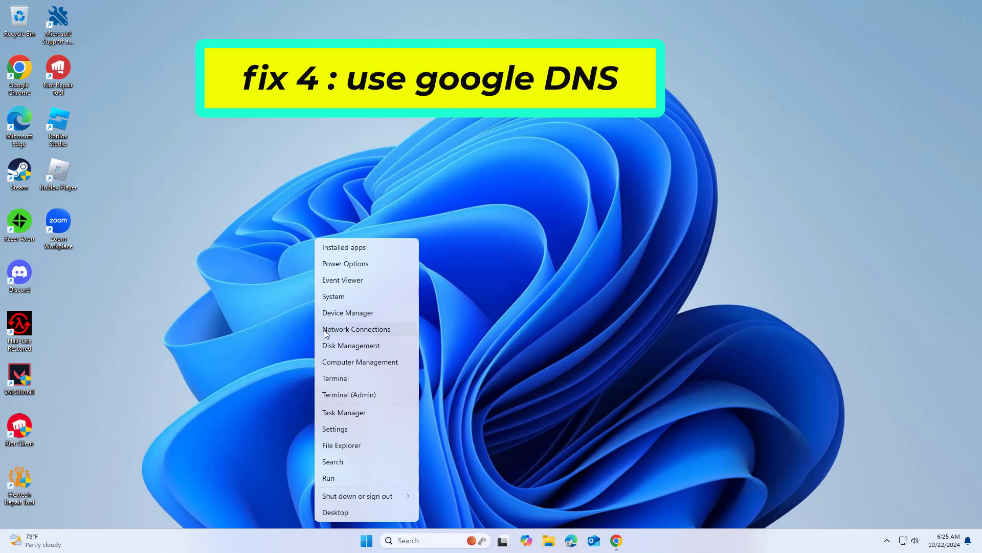
click(351, 330)
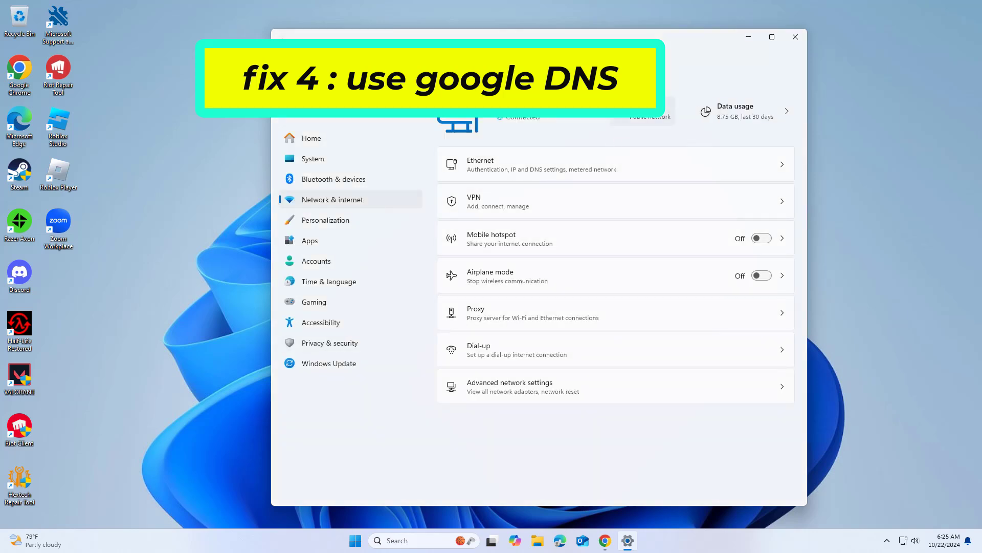
click(642, 108)
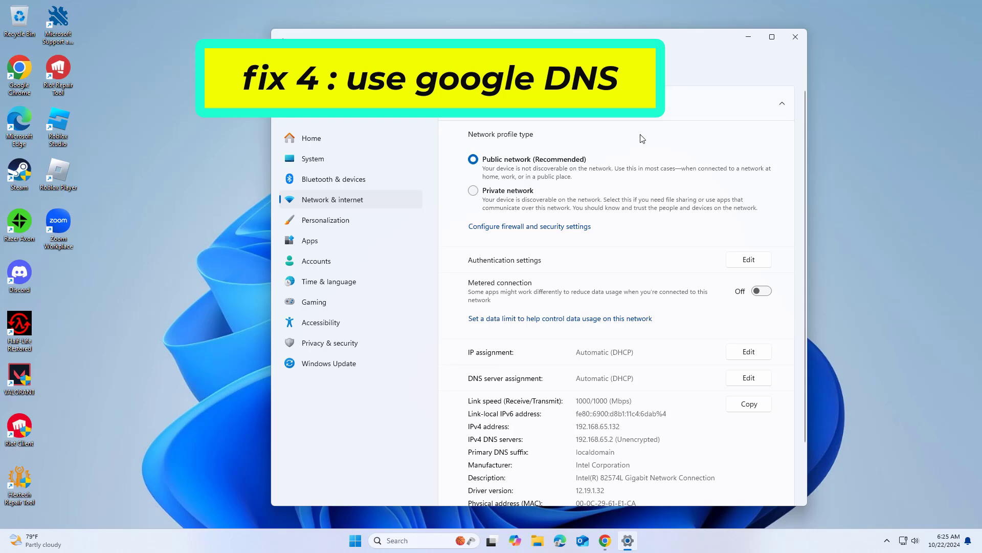
scroll(642, 138, down, 2)
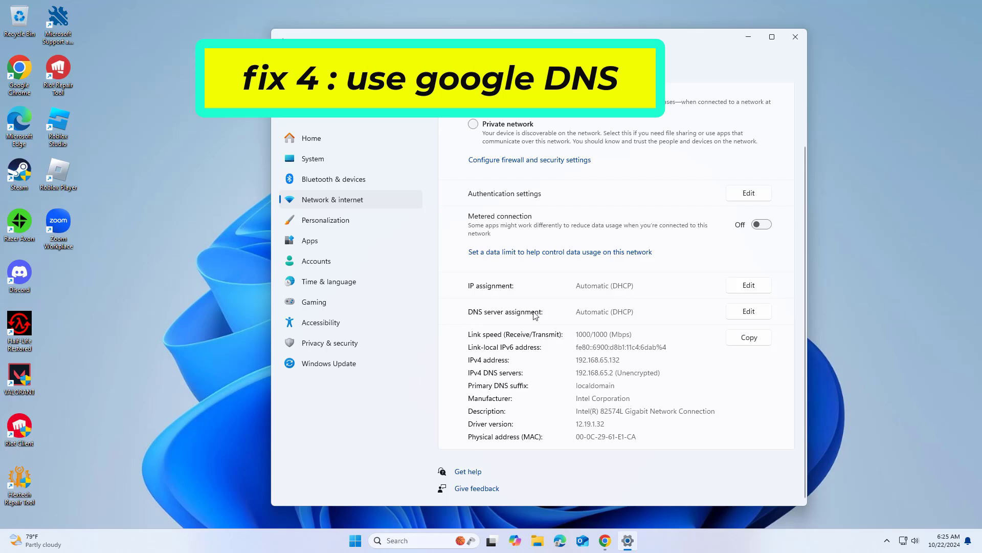
Switch DNS to Manual with IPv4 on, enter preferred 8.8.8.8, and start alternate 8.8.4.4
click(746, 313)
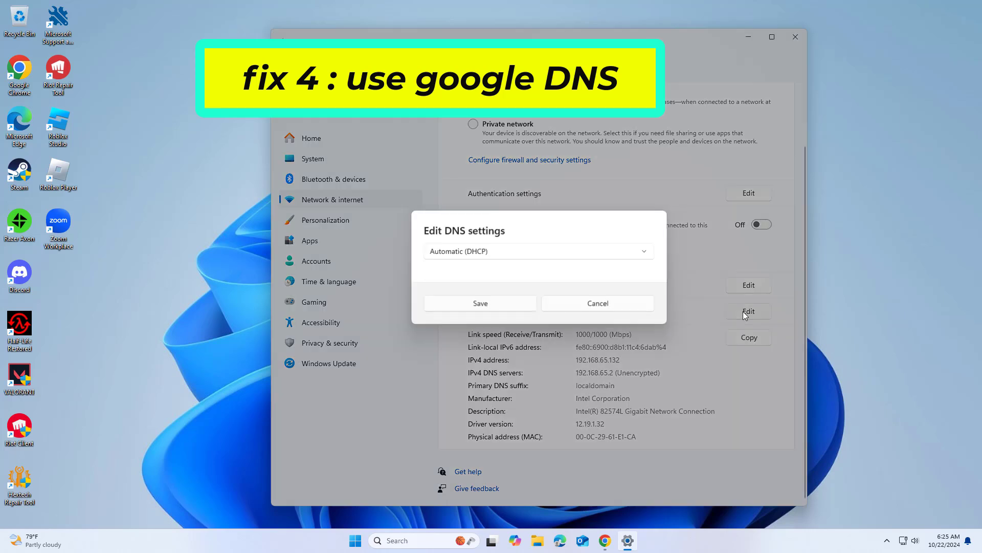
click(570, 253)
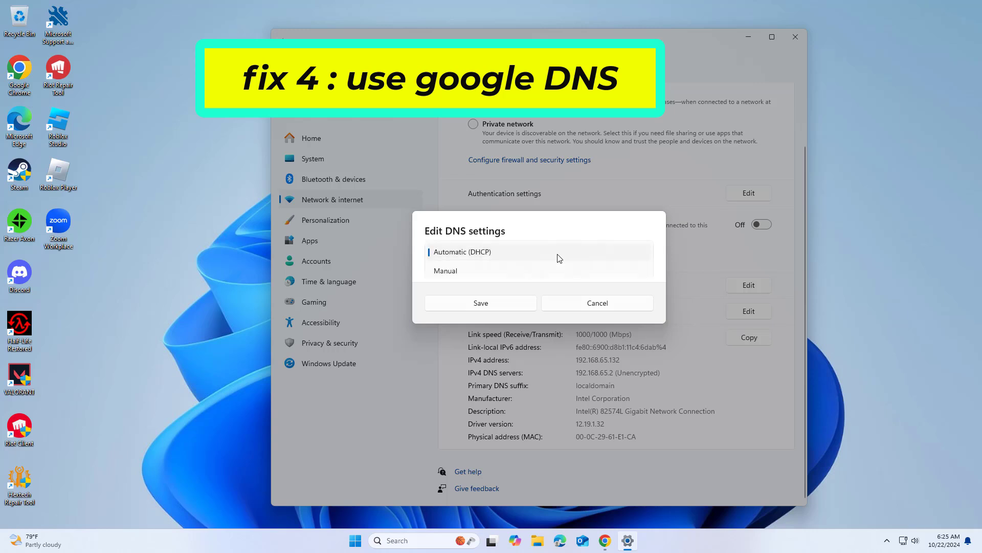
click(470, 274)
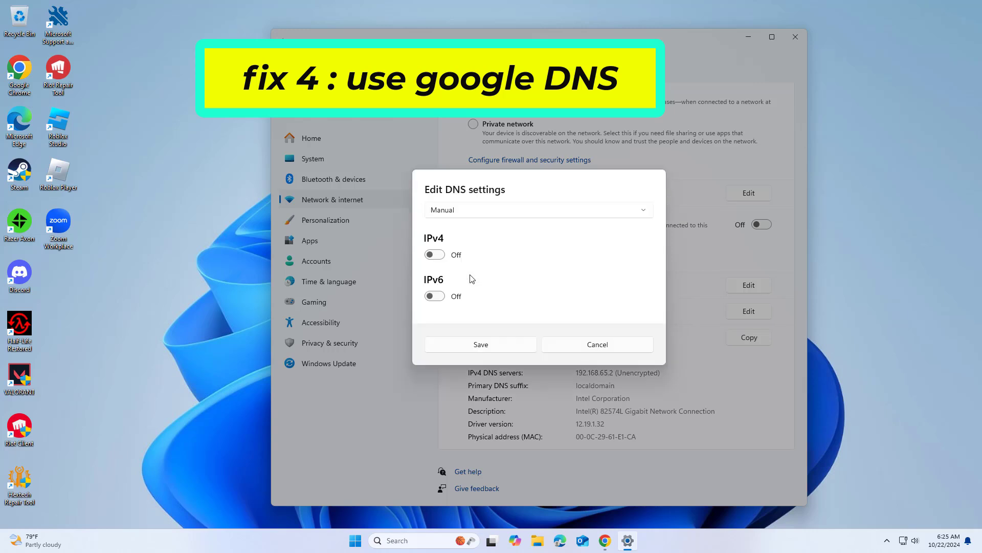
click(434, 254)
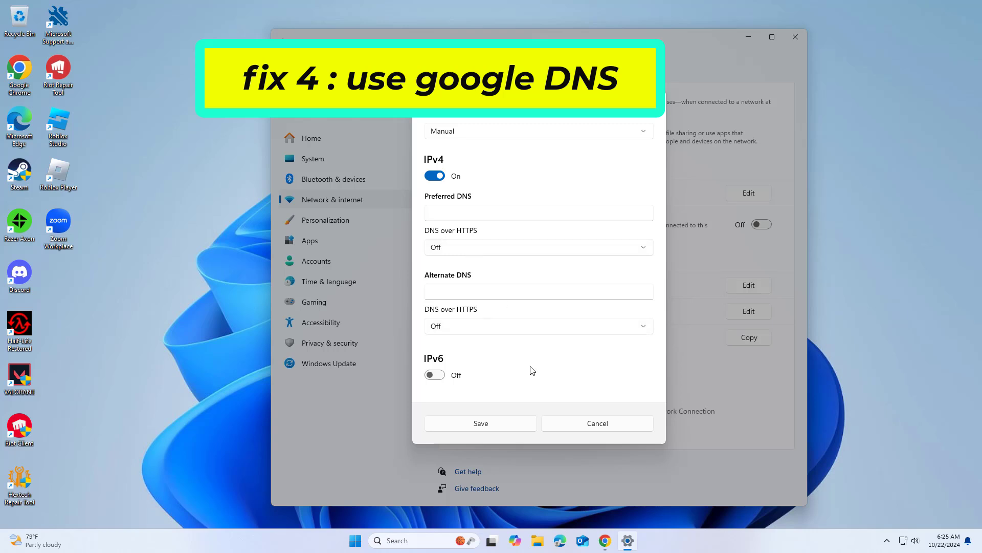
click(469, 211)
text(8.8.8.8)
click(444, 289)
text(8.8.)
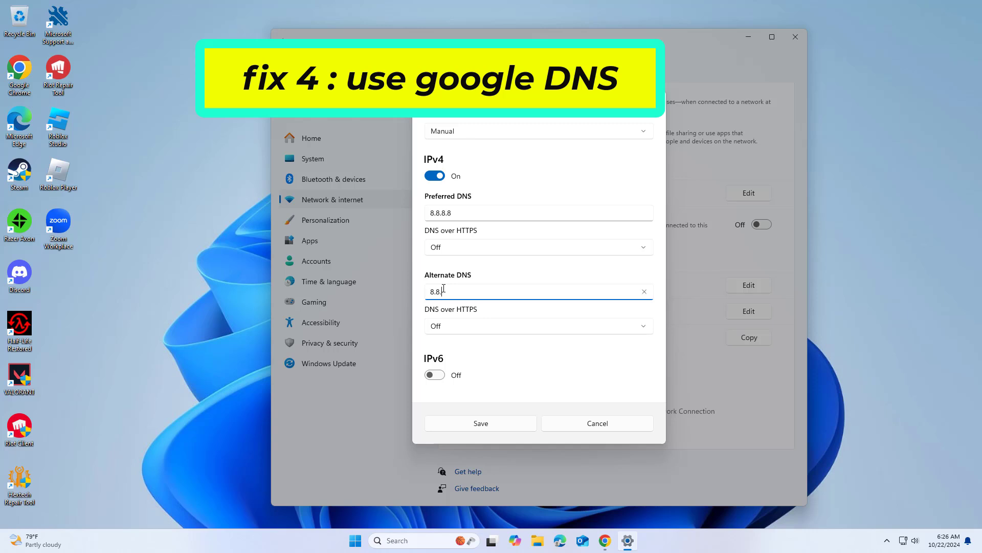
text(4.4)
Save the Google DNS servers 8.8.8.8 and 8.8.4.4, granting administrator permission
click(482, 425)
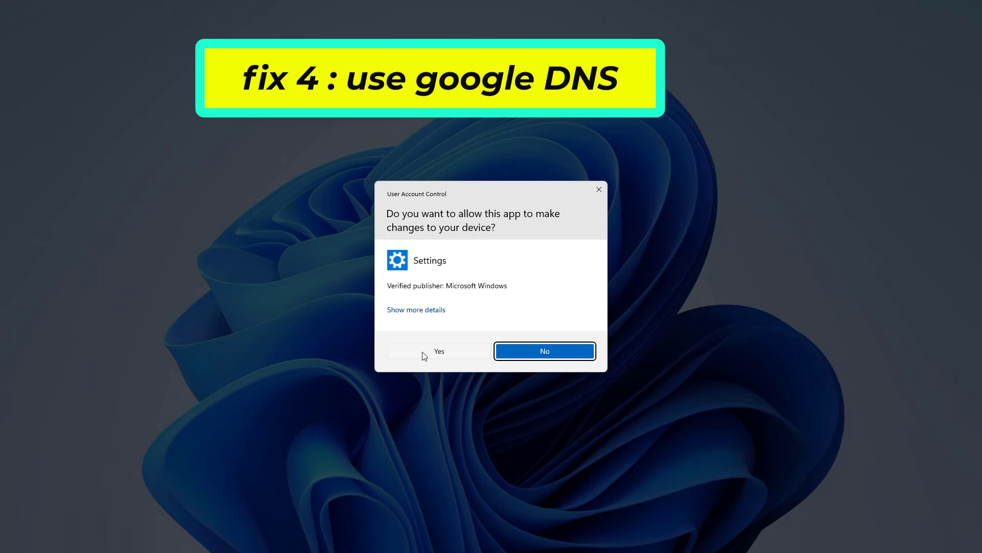
click(426, 353)
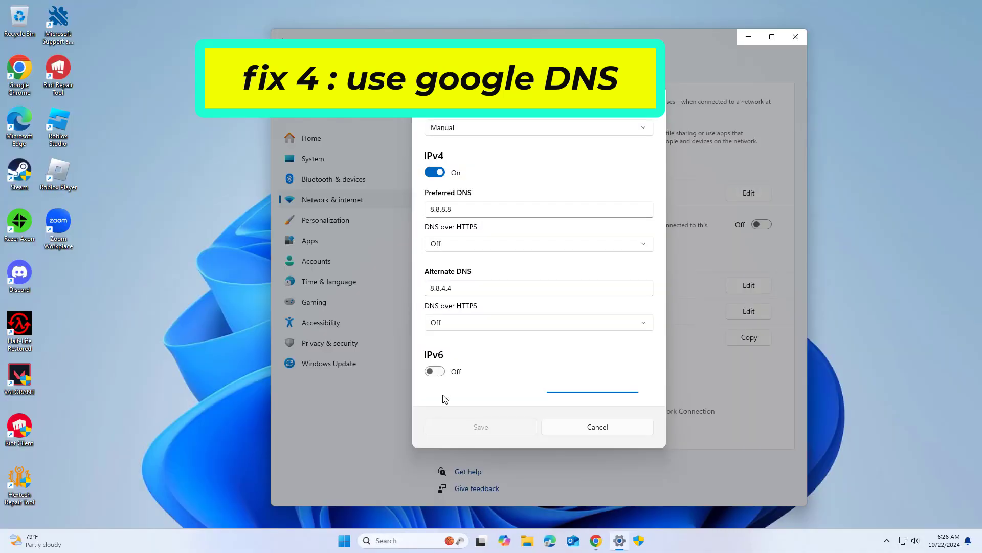
click(629, 533)
click(456, 351)
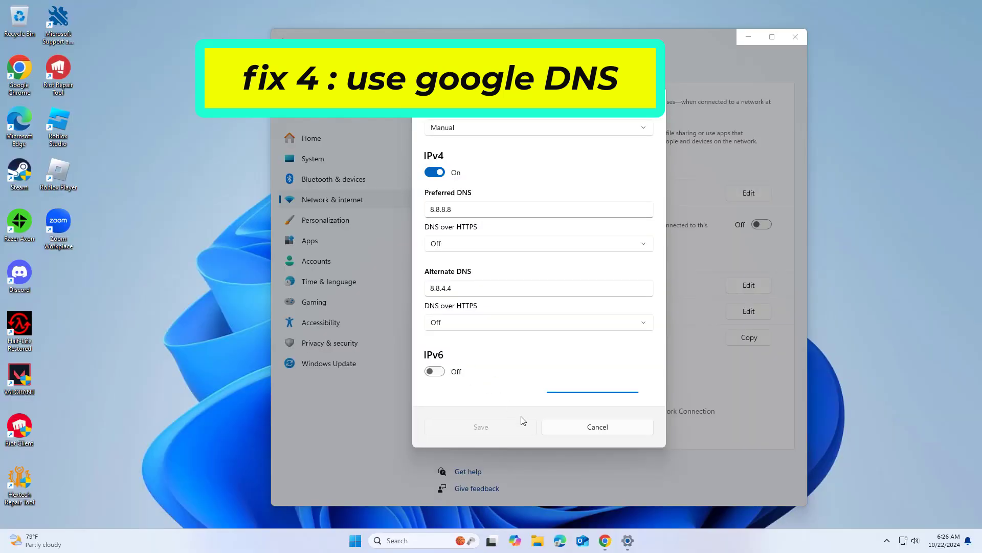